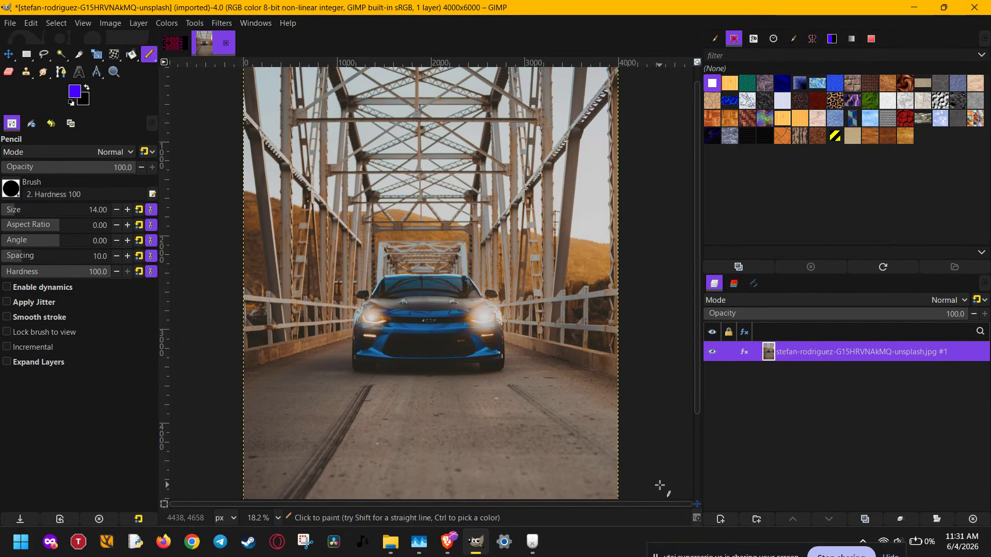
key(Tab)
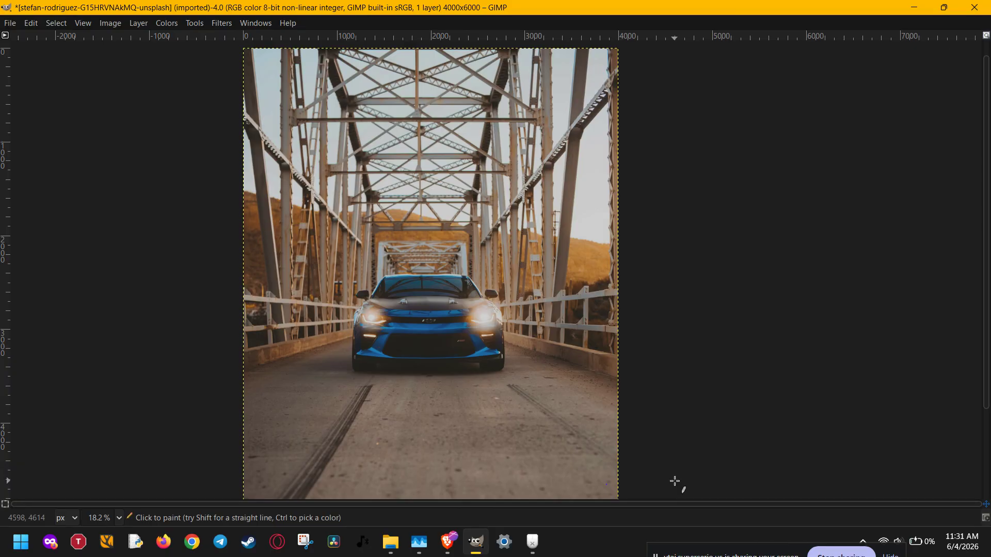
key(Tab)
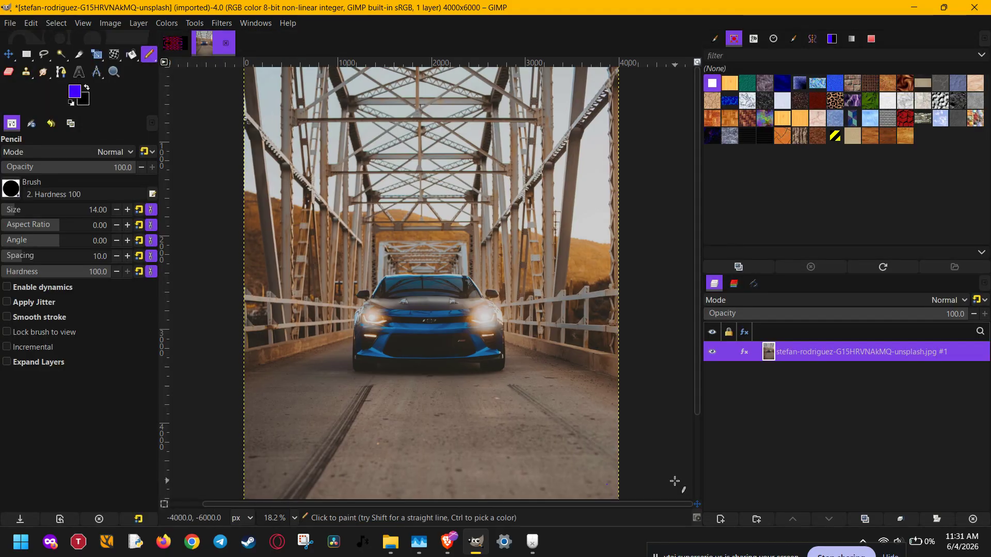
ctrl+scroll(642, 379, down, 2)
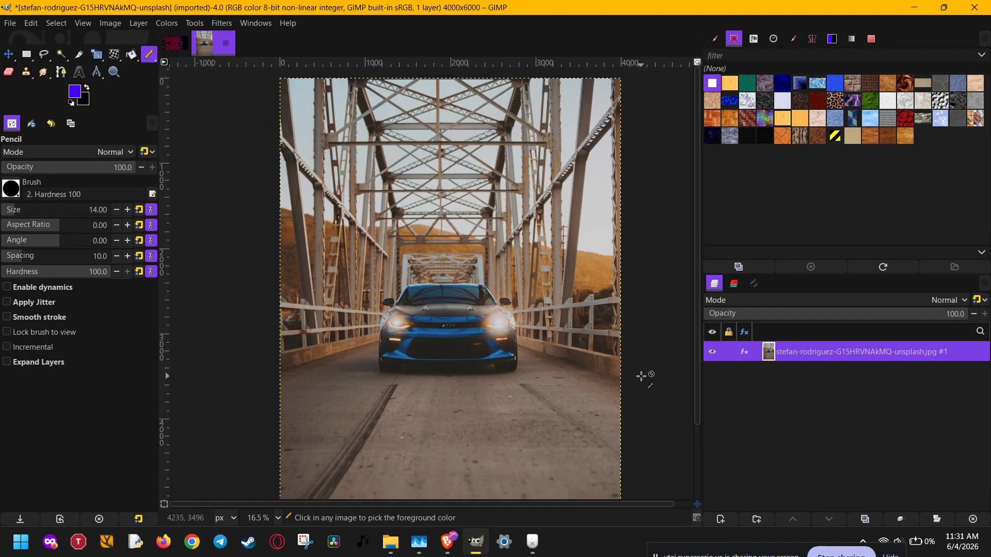
scroll(639, 382, down, 1)
drag(638, 365, 638, 361)
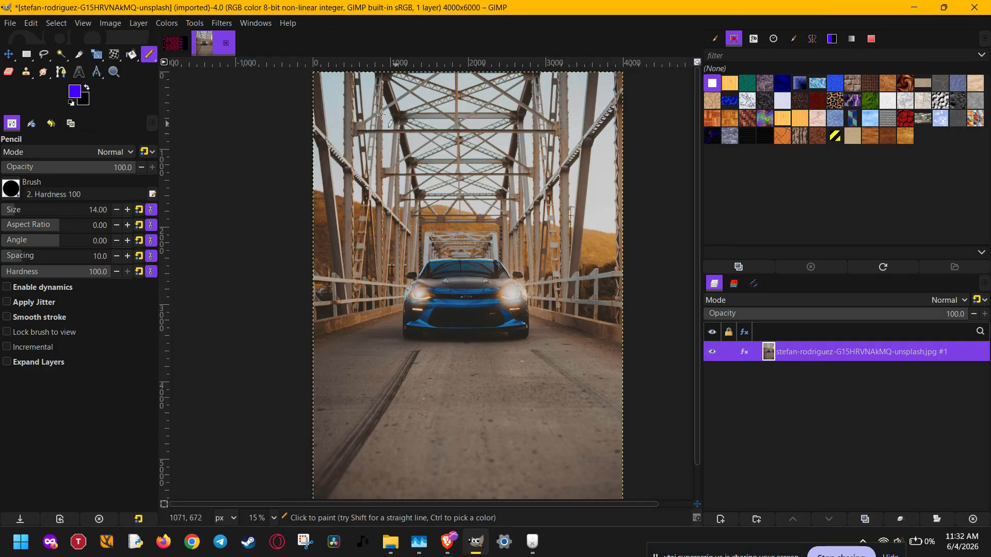
Step: Duplicate the car photo layer
click(167, 24)
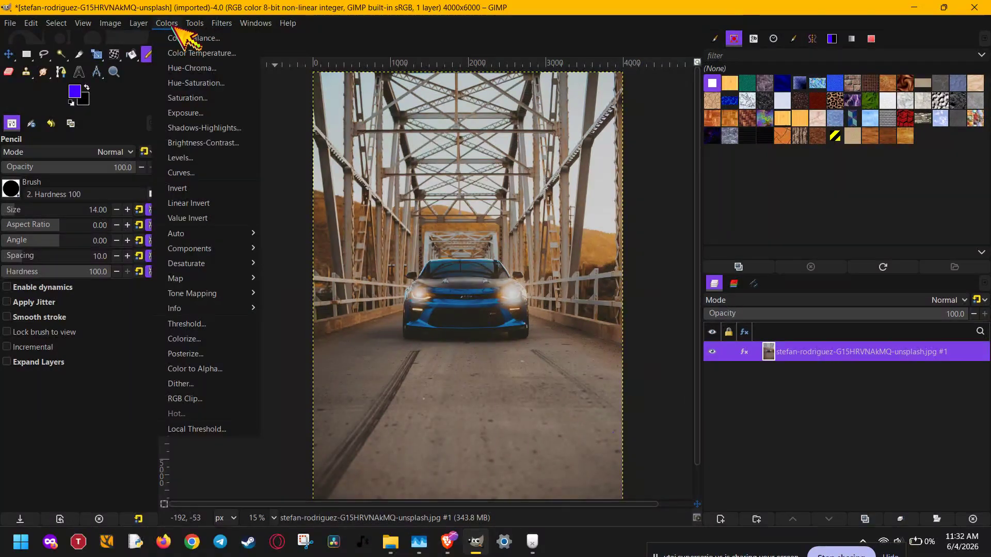
click(862, 517)
click(863, 519)
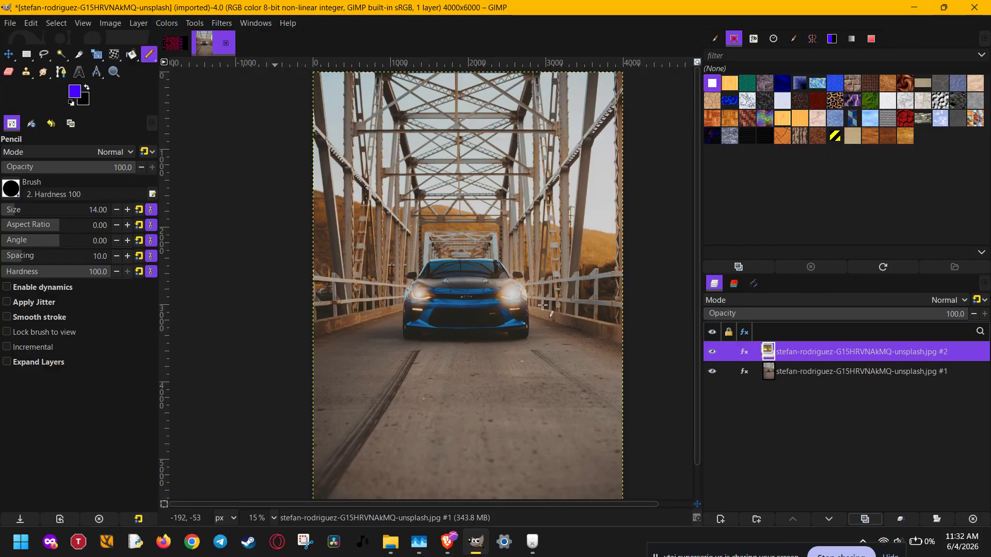
Step: Apply a Brightness-Contrast adjustment to the duplicated layer with brightness 6 and contrast 9
click(168, 24)
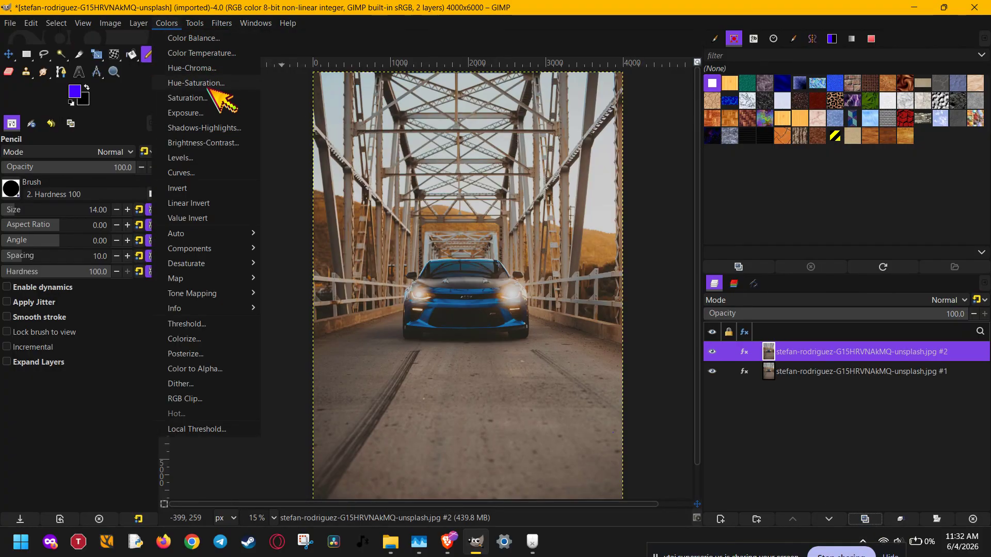
click(206, 143)
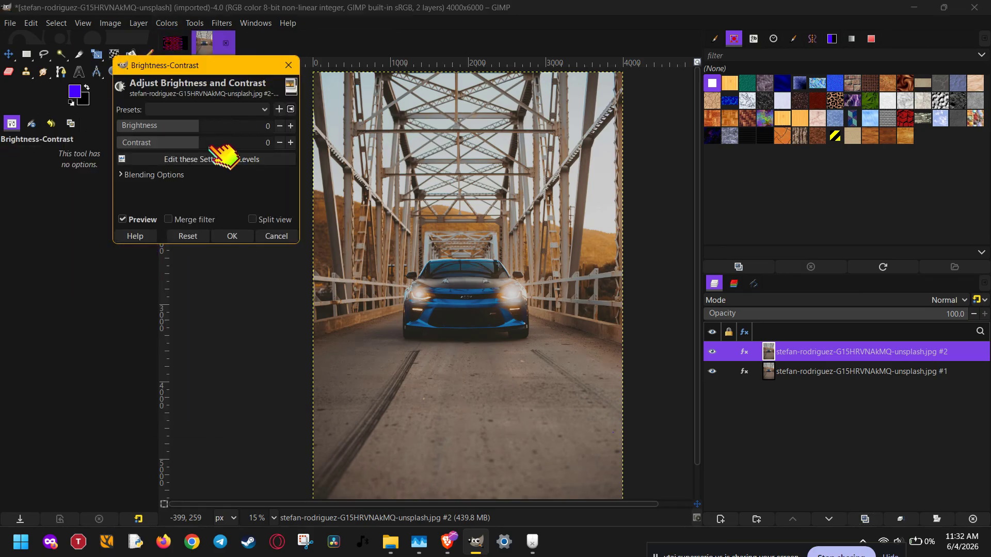
click(219, 126)
drag(219, 129, 194, 123)
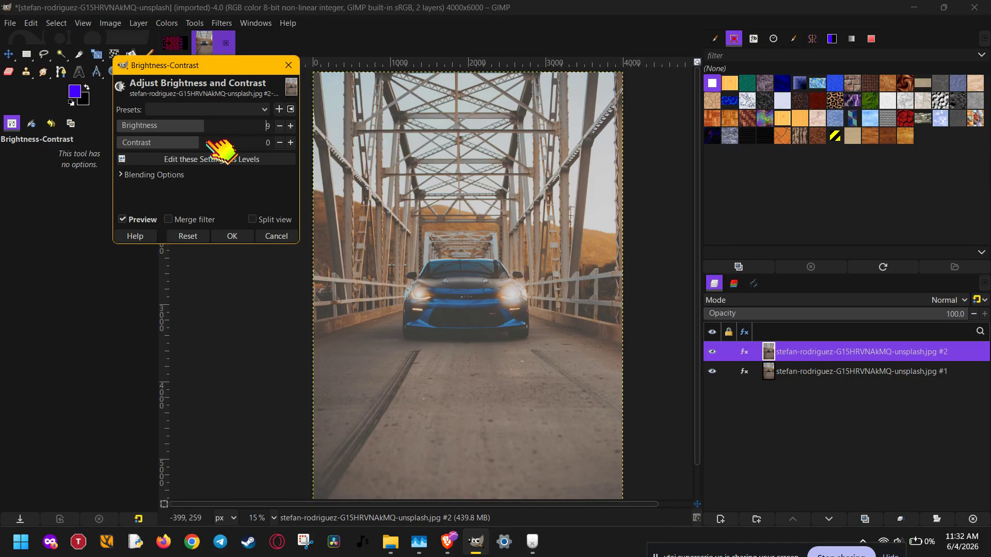
click(205, 127)
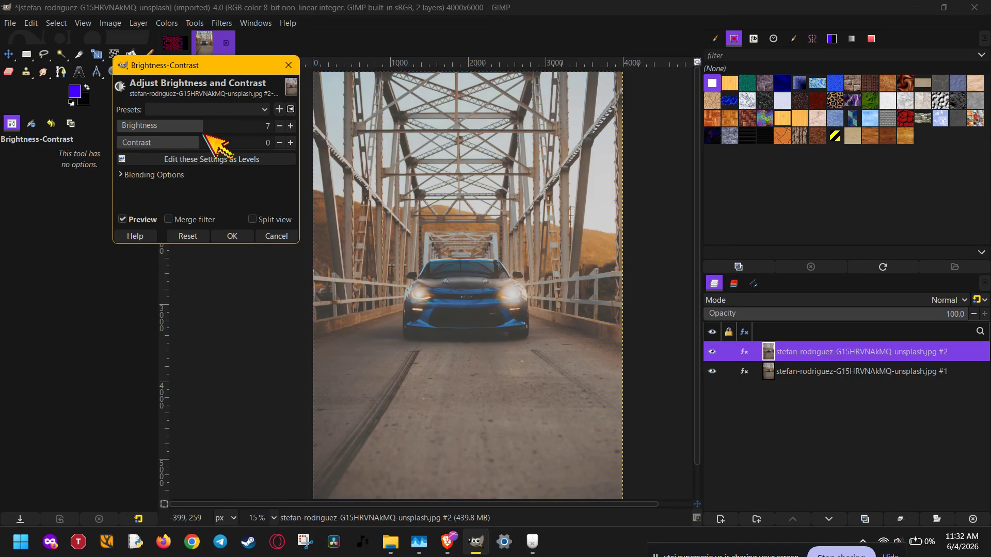
drag(206, 126, 203, 141)
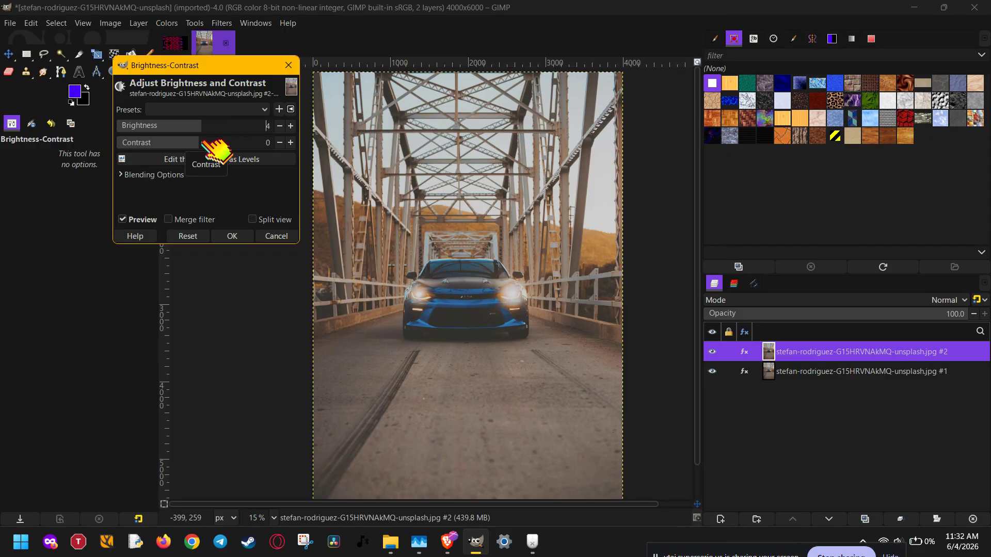
click(203, 142)
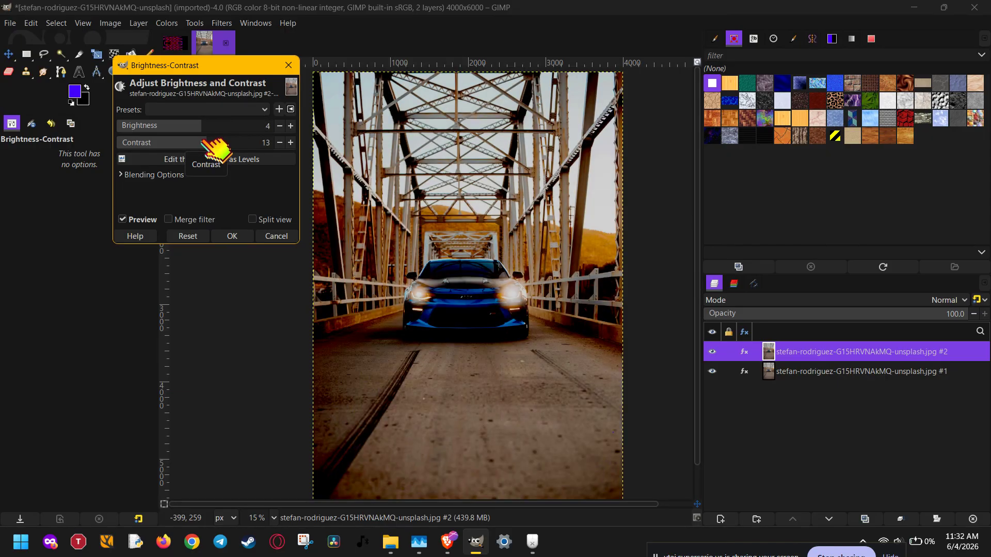
scroll(203, 142, down, 4)
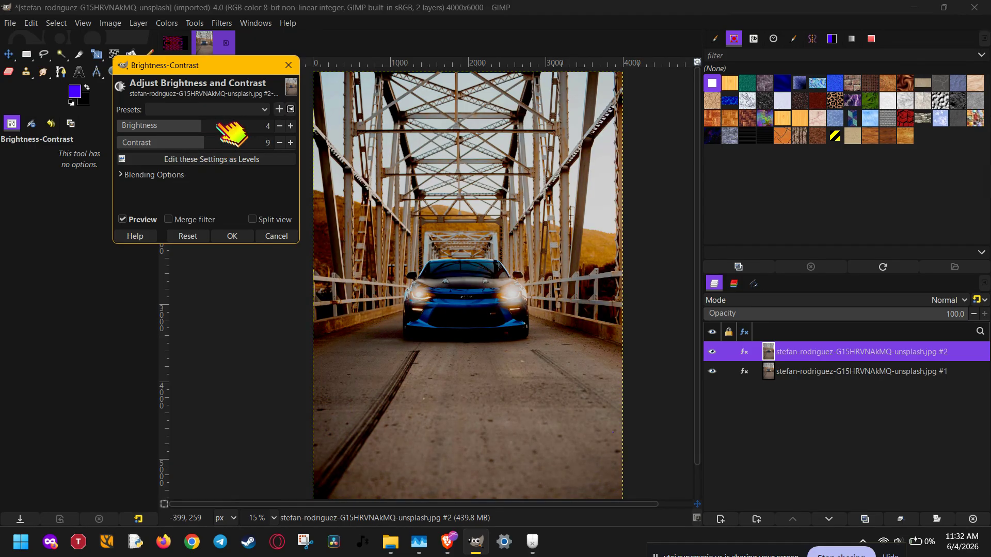
scroll(216, 124, down, 2)
scroll(217, 124, up, 3)
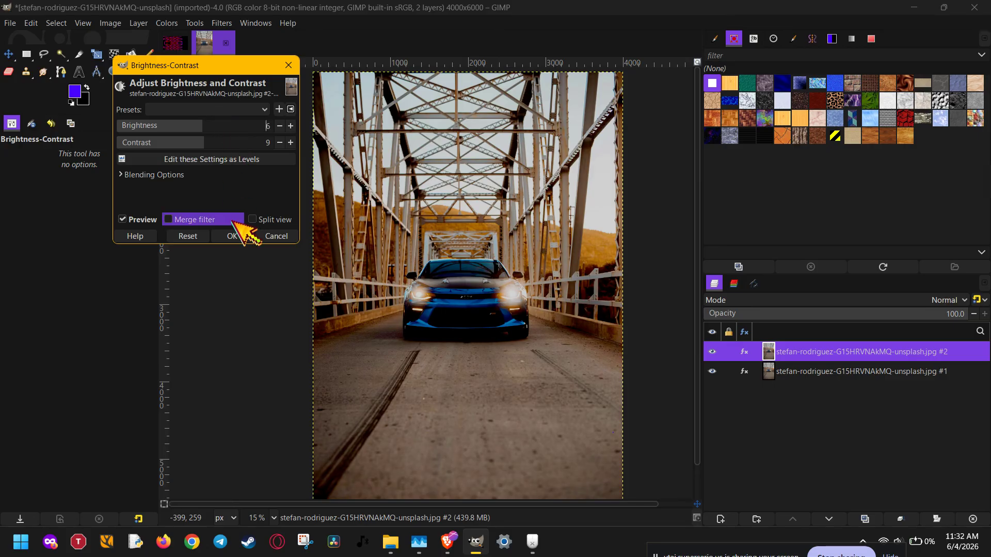
click(233, 236)
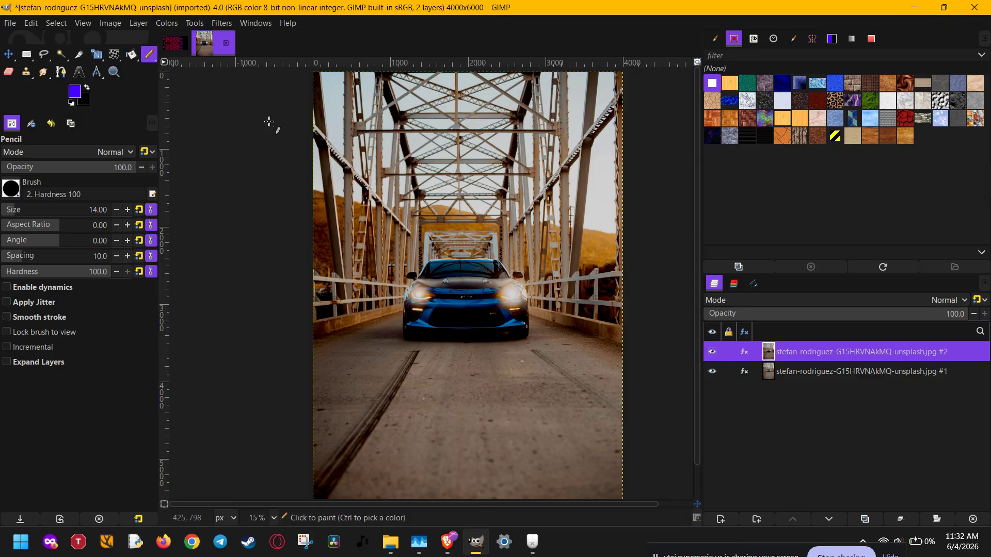
Step: Start an Exposure adjustment on the duplicated layer and set its exposure to 0.510
click(168, 23)
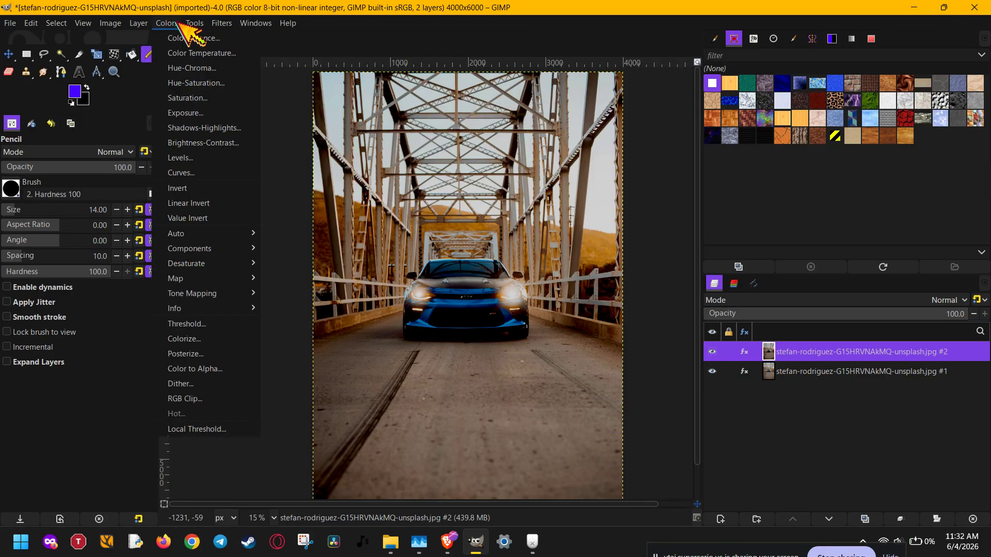
click(177, 23)
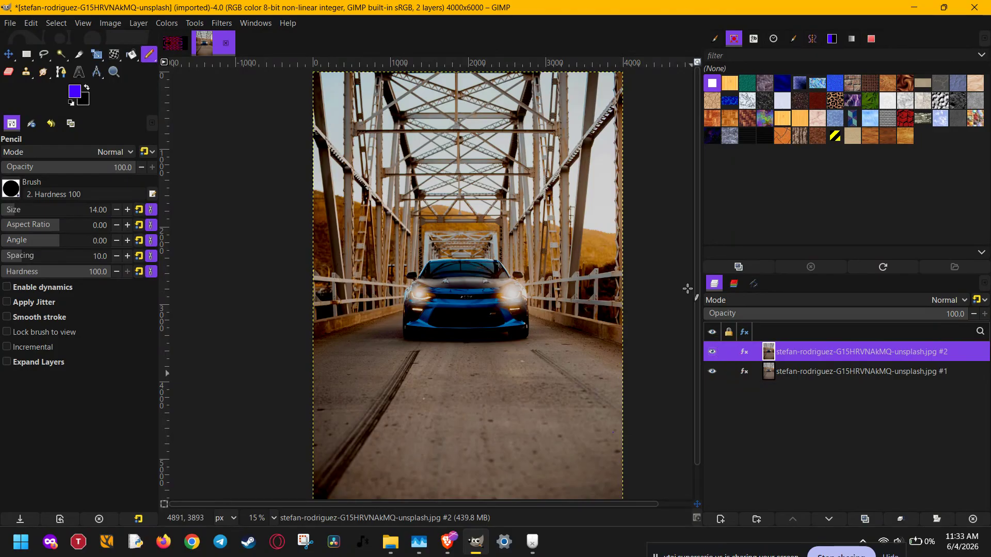
click(167, 24)
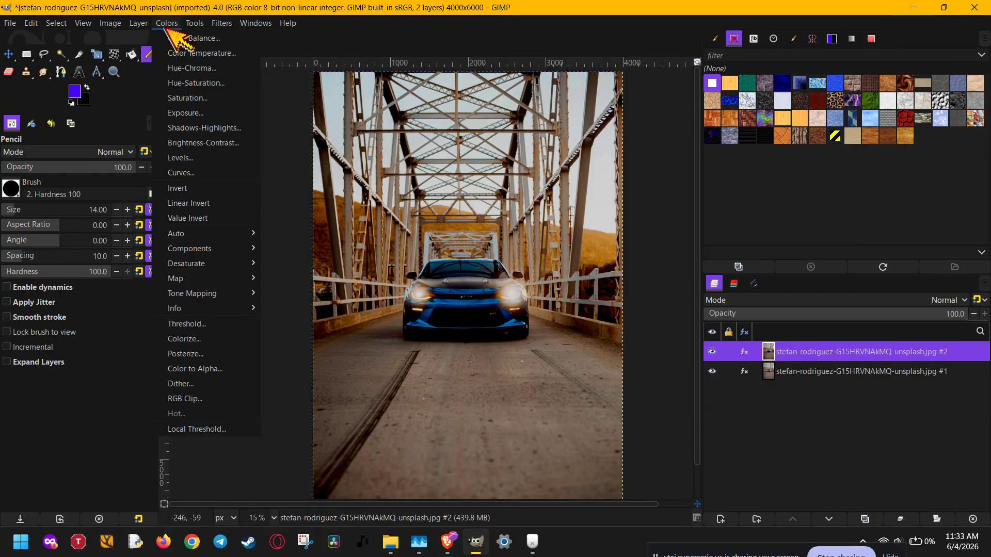
click(211, 114)
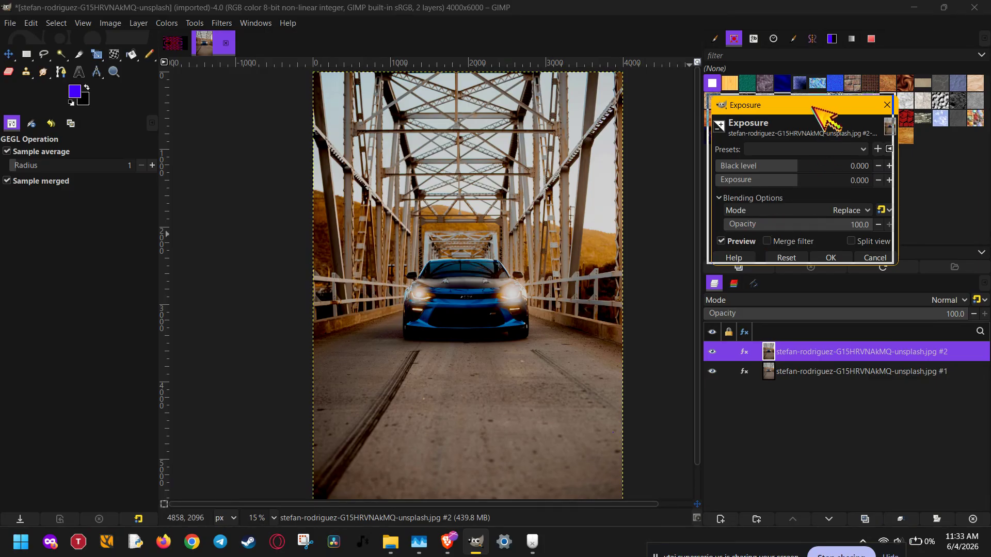
drag(817, 109, 138, 235)
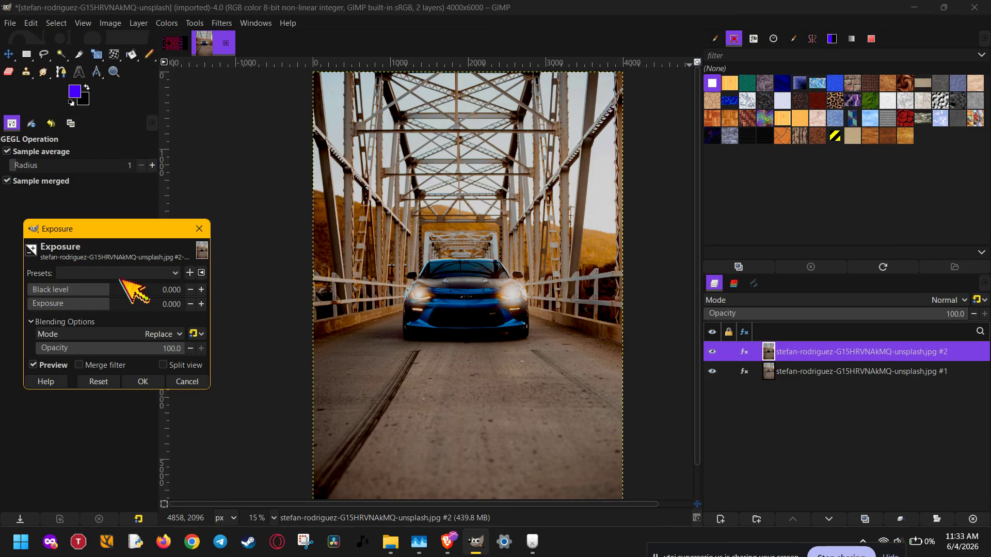
drag(116, 302, 115, 304)
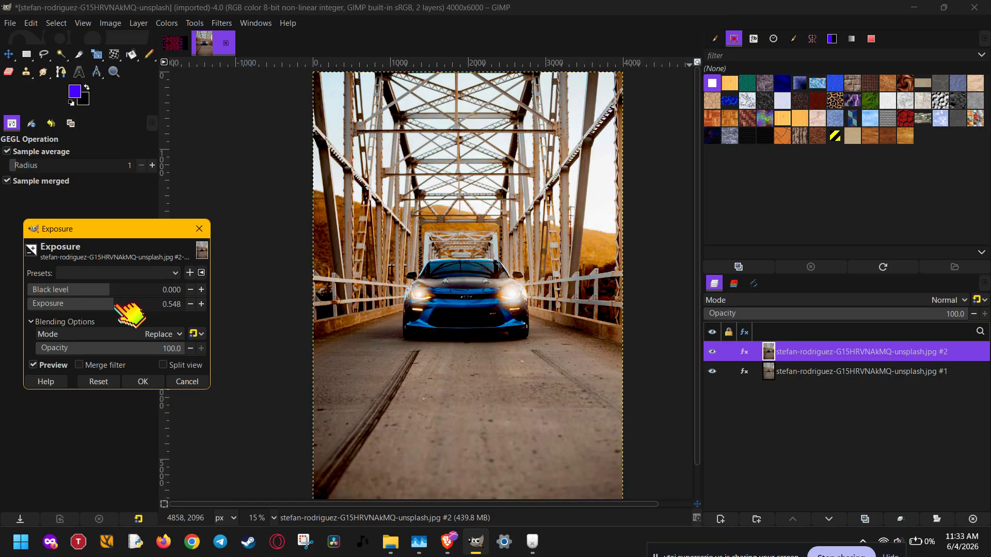
click(100, 382)
drag(146, 308, 145, 308)
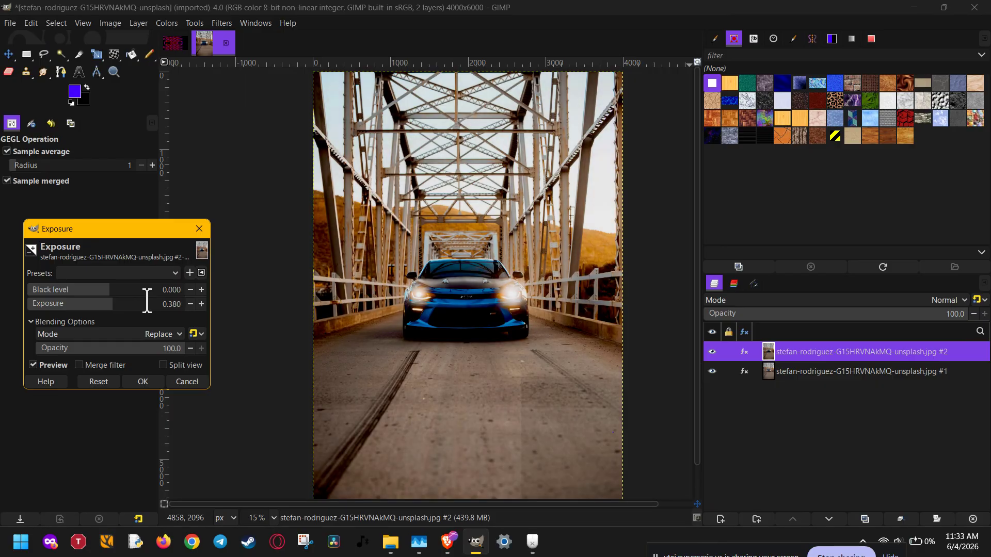
scroll(147, 301, up, 7)
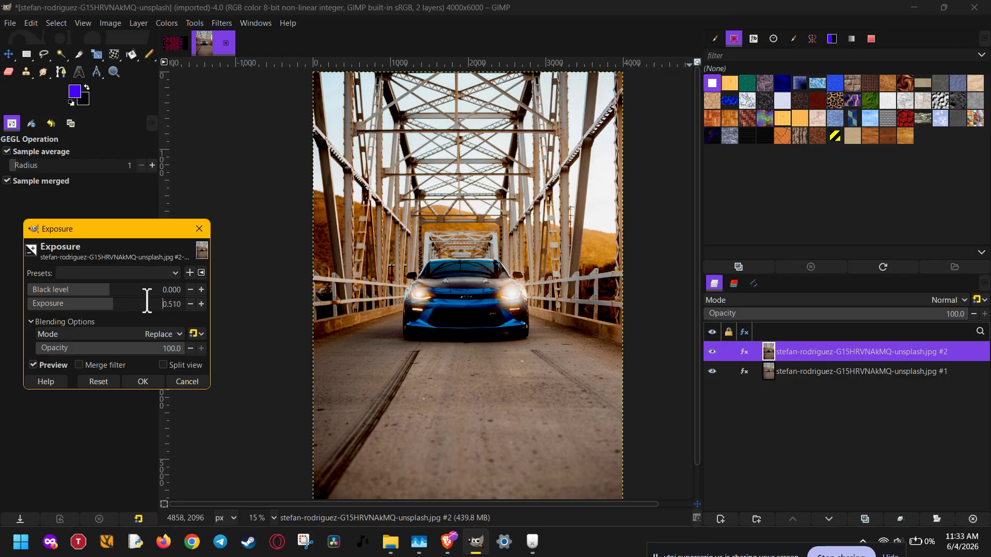
Step: Apply the Exposure adjustment with black level 0.008 and exposure 1.096, and compare the edited layer with the original
click(115, 291)
click(114, 290)
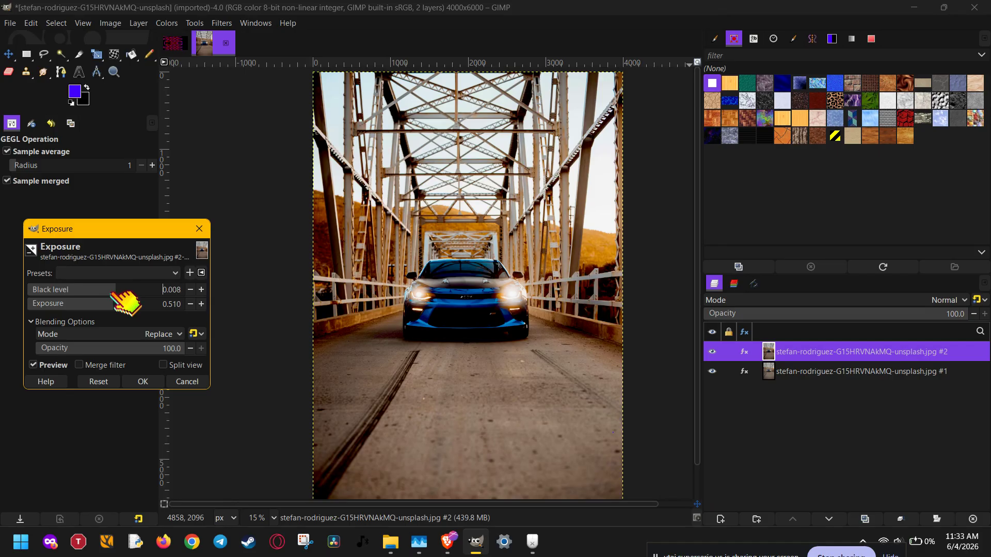
click(119, 304)
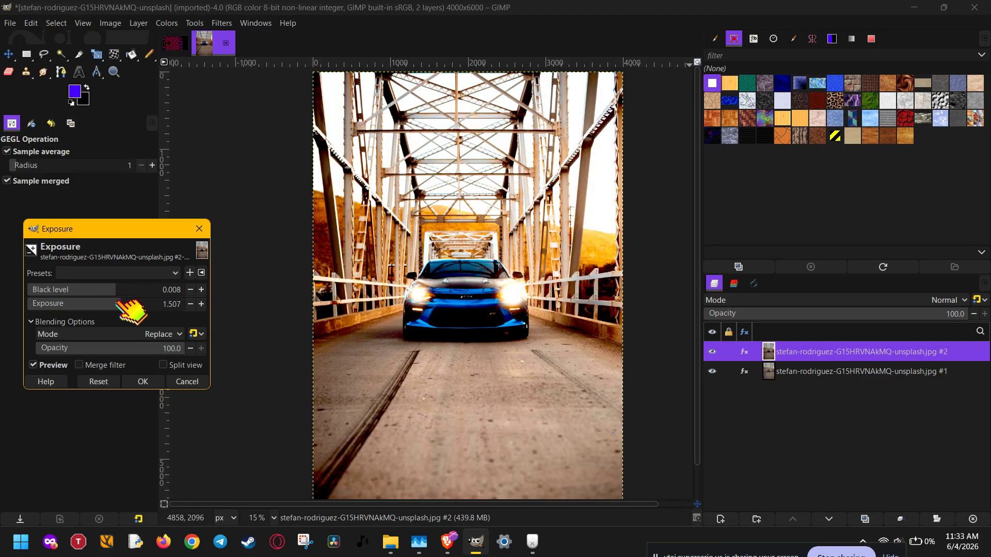
click(114, 303)
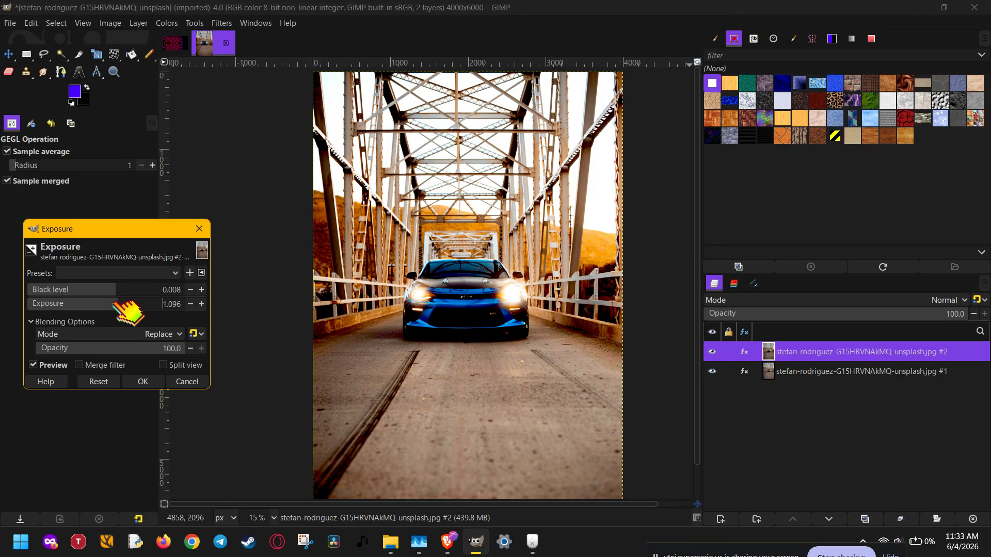
click(143, 382)
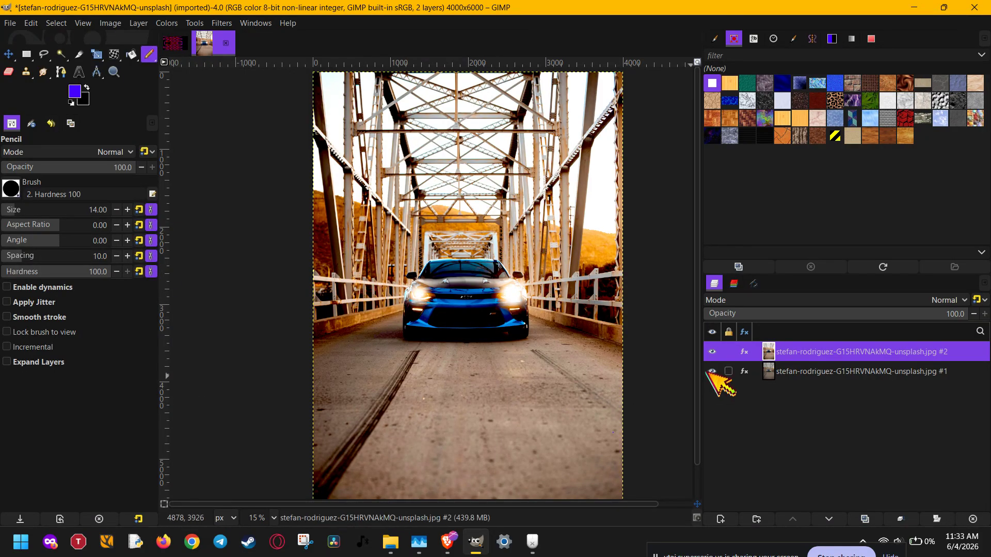
click(713, 351)
click(713, 351)
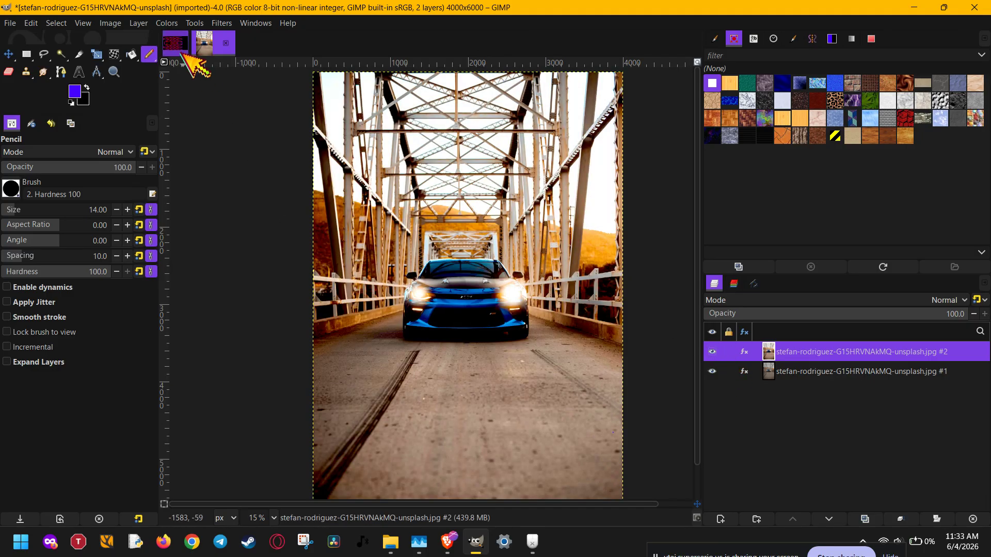
Step: Start a Curves adjustment on the duplicated layer and lower the Value curve's midtone point to input 126, output 109
click(167, 23)
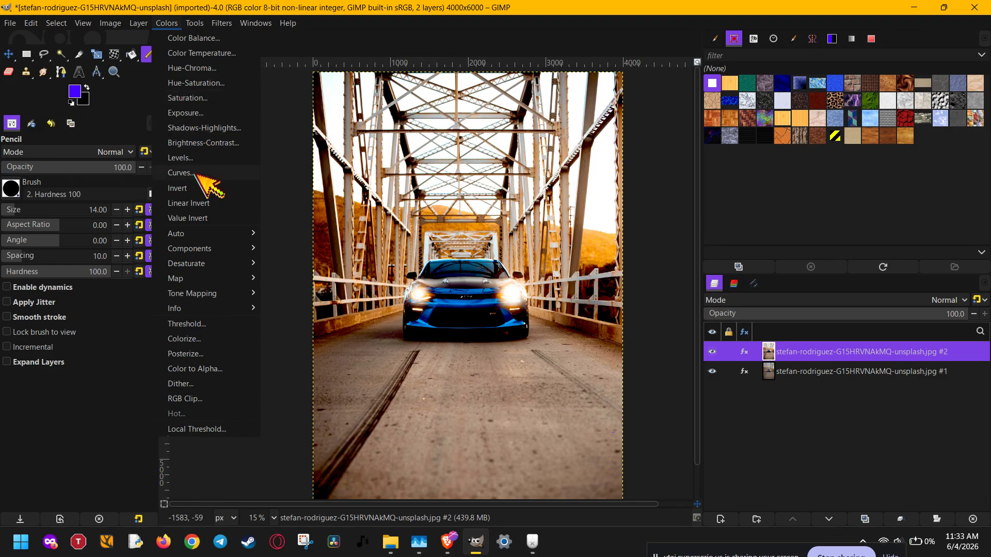
click(295, 47)
click(167, 24)
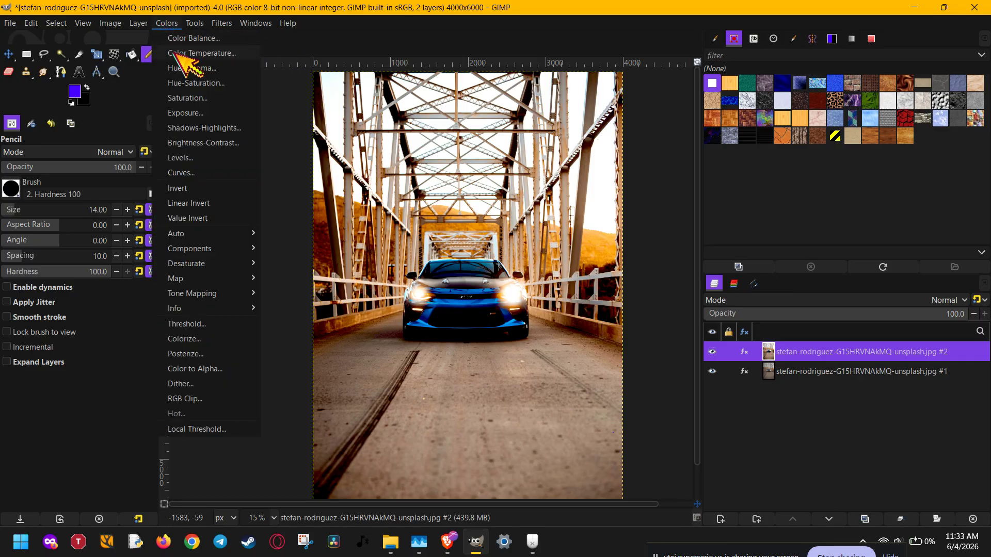
click(207, 170)
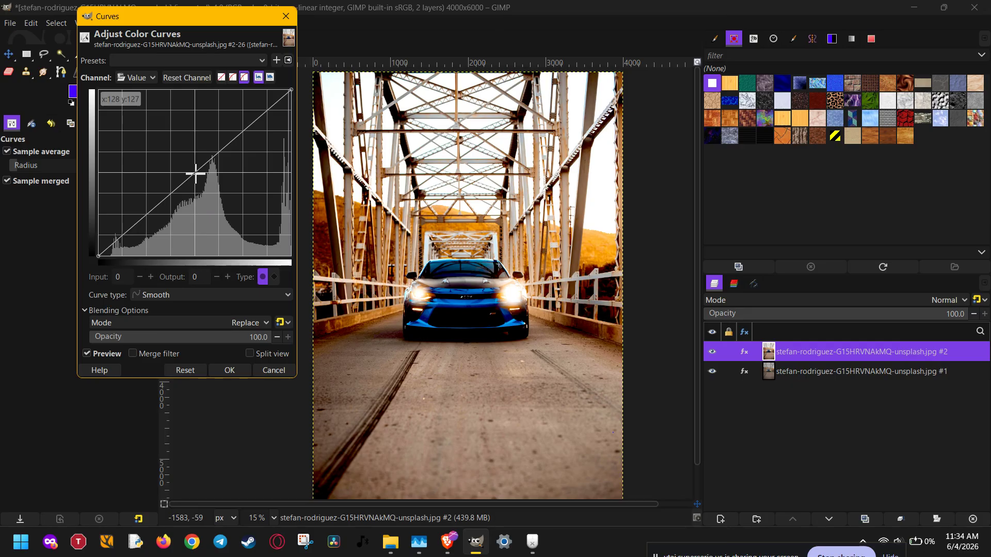
drag(196, 174, 197, 160)
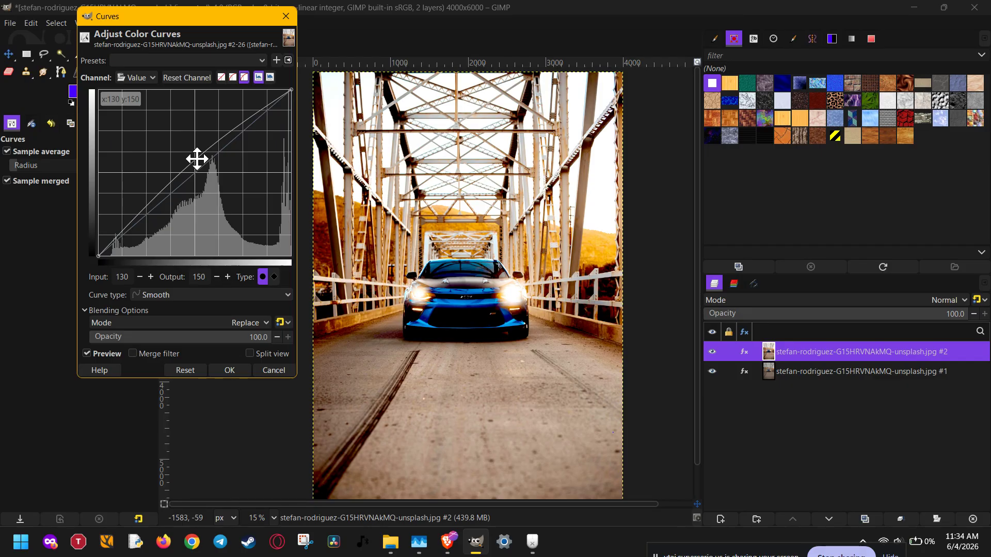
drag(197, 159, 195, 183)
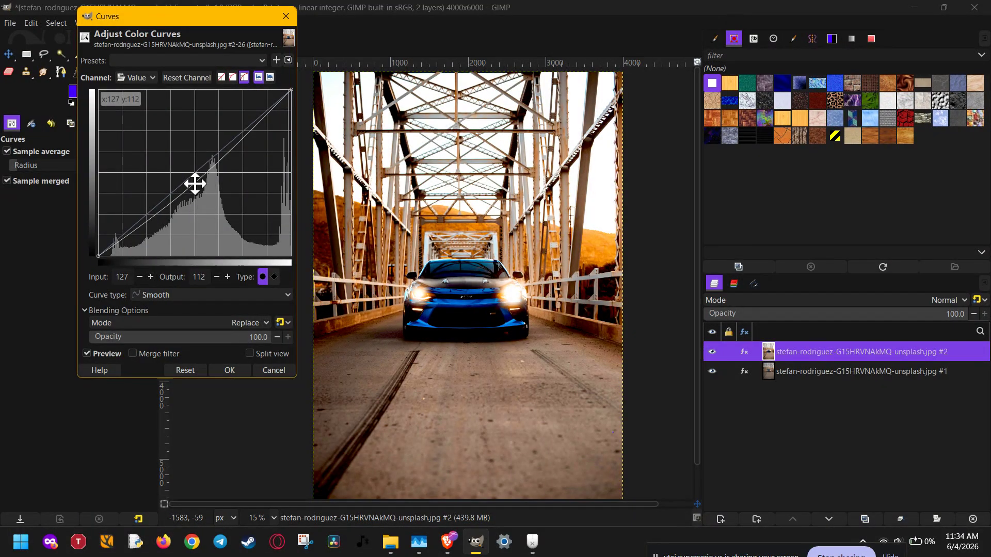
drag(195, 183, 194, 185)
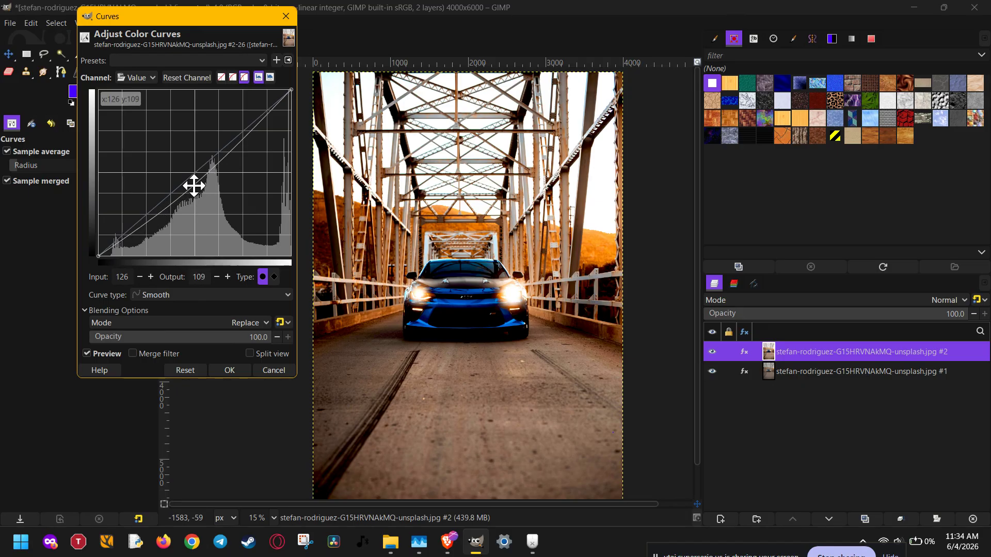
Step: Add a shadow point at input 60, output 39 and a highlight point at input 226, output 239, and apply the curve
click(138, 230)
mouse_move(138, 229)
mouse_down()
mouse_move(144, 204)
mouse_move(141, 231)
mouse_up()
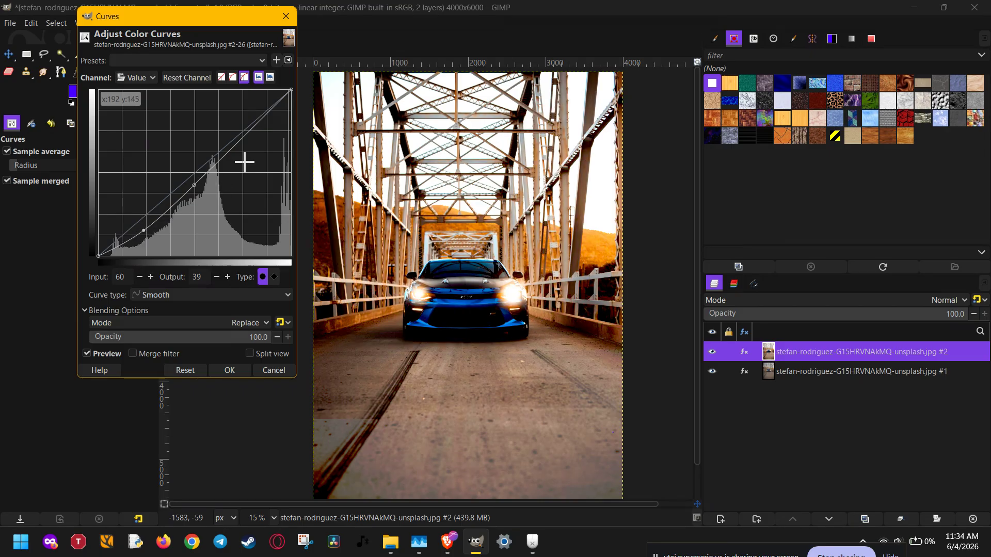
drag(270, 110, 270, 118)
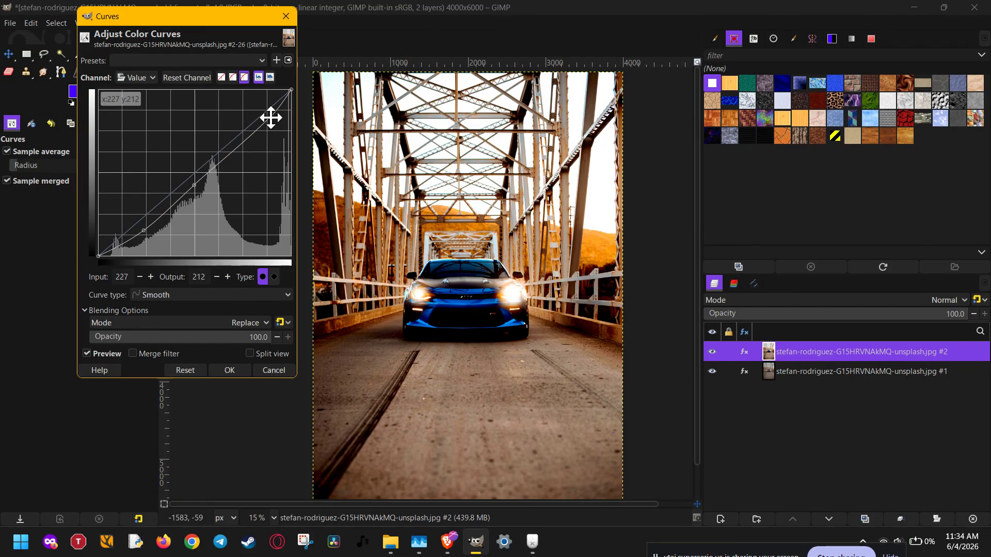
drag(271, 118, 270, 100)
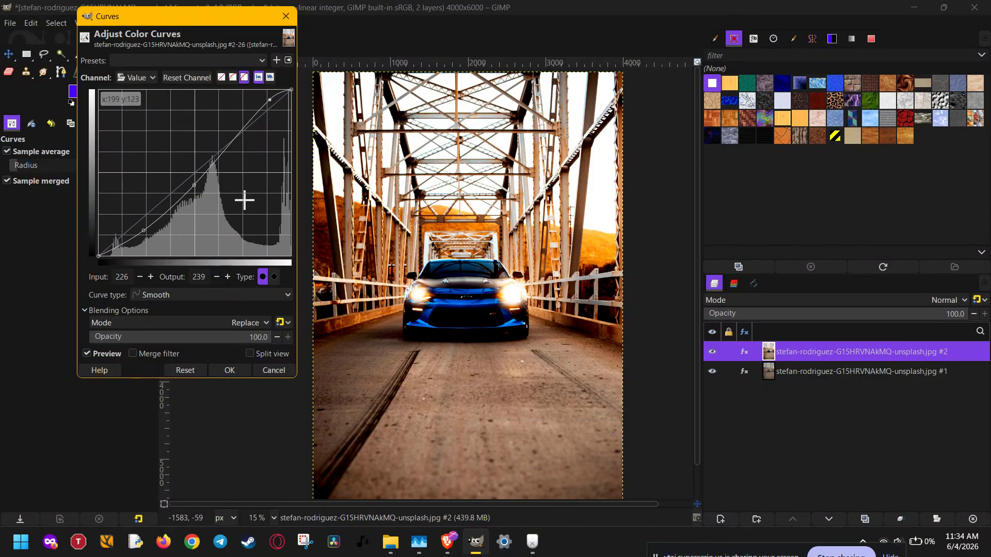
click(228, 370)
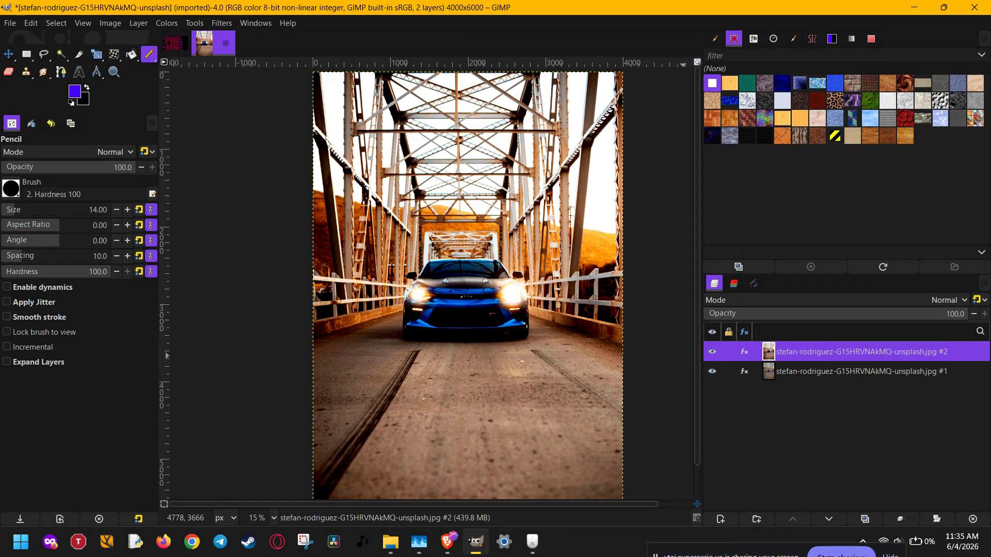
click(841, 555)
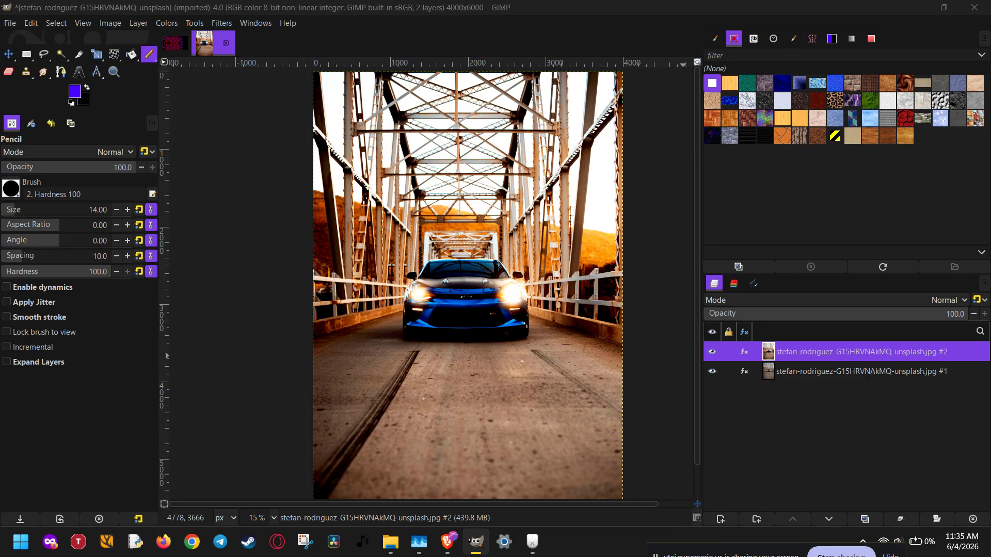